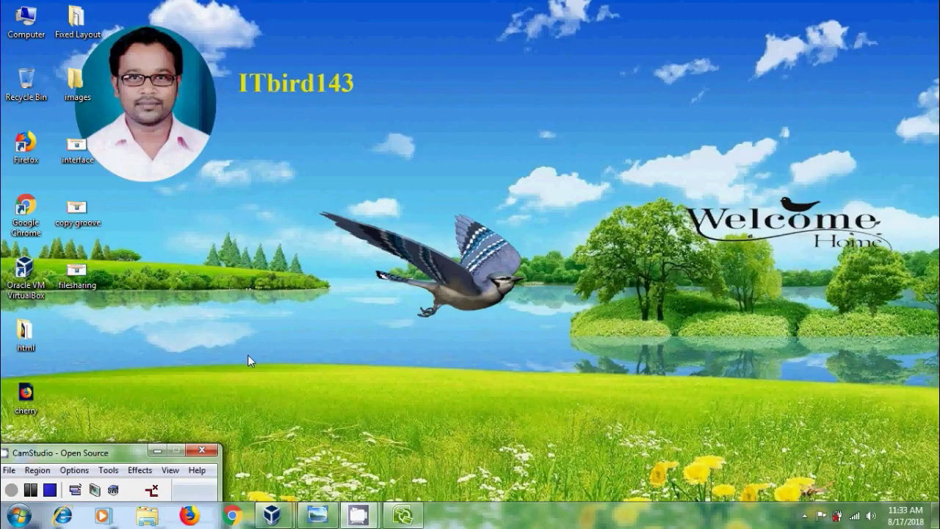
- Restore Windows Photo Viewer showing the Groove 2007 Tutorial 4 title slide
{"action": "left_click", "coordinate": [317, 514]}
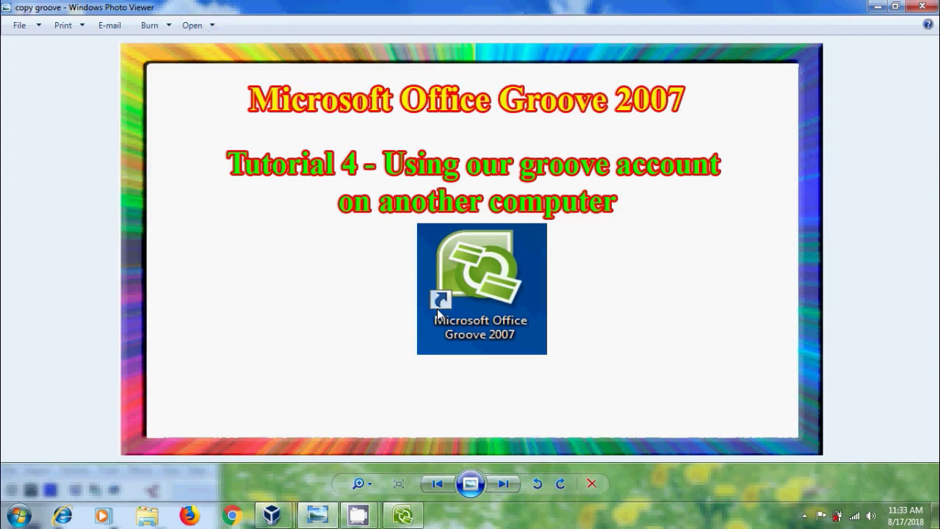
- Open the 'test' workspace and view its Calendar, Chess Game, Meetings and Notepad tools
{"action": "left_click", "coordinate": [402, 514]}
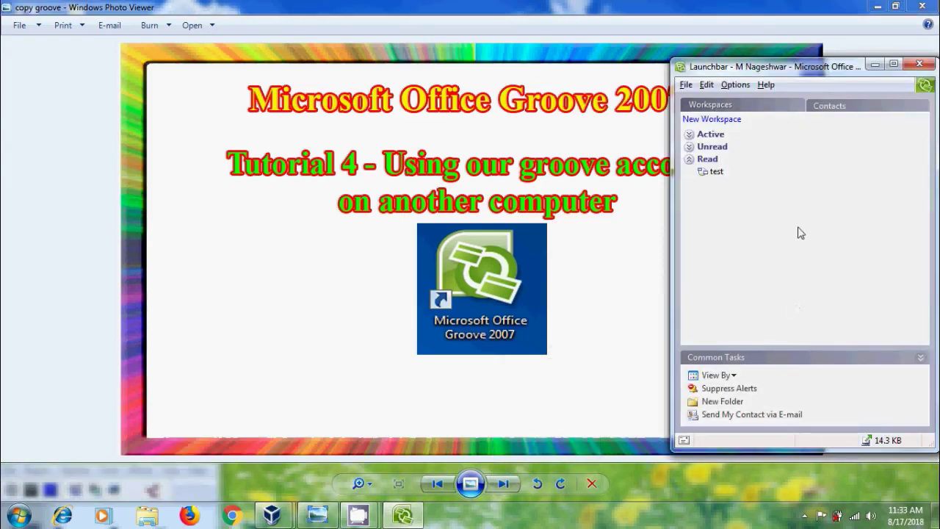
{"action": "double_click", "coordinate": [716, 171]}
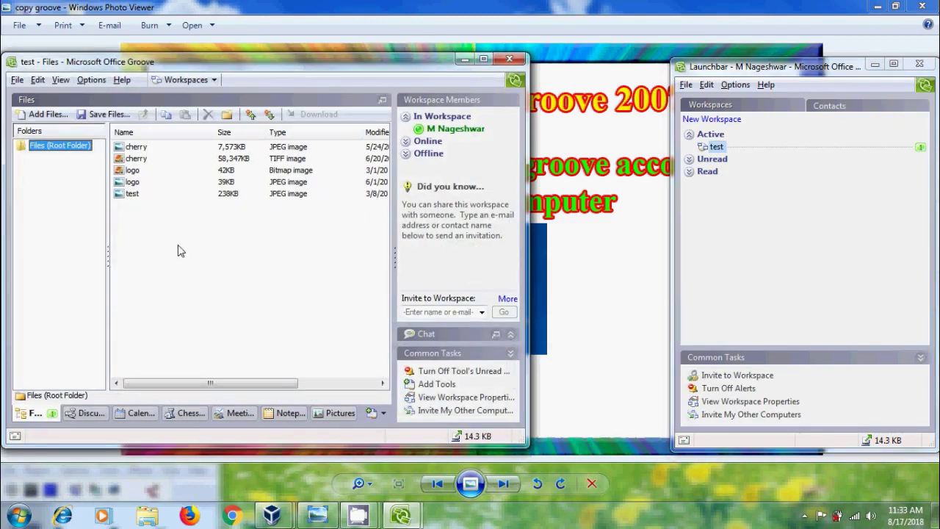
{"action": "left_click", "coordinate": [141, 416]}
{"action": "left_click", "coordinate": [185, 414]}
{"action": "left_click", "coordinate": [242, 413]}
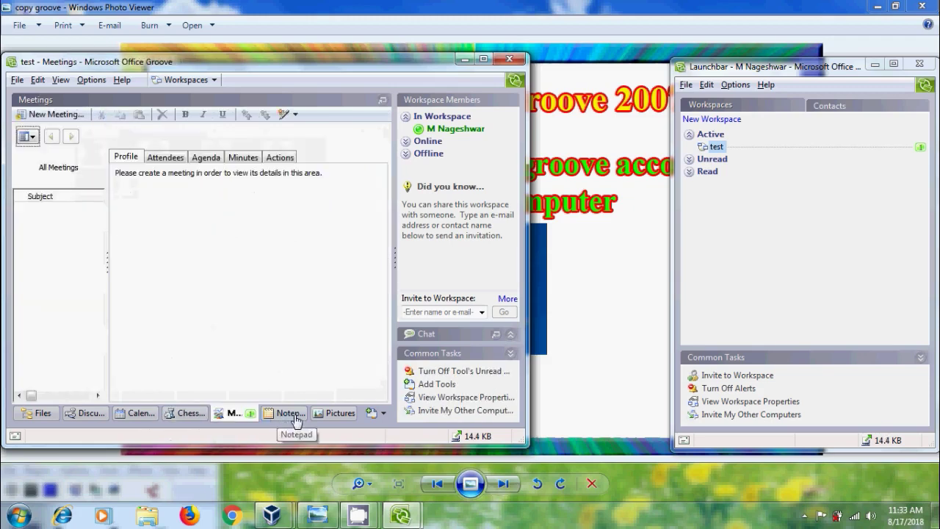
{"action": "left_click", "coordinate": [286, 413]}
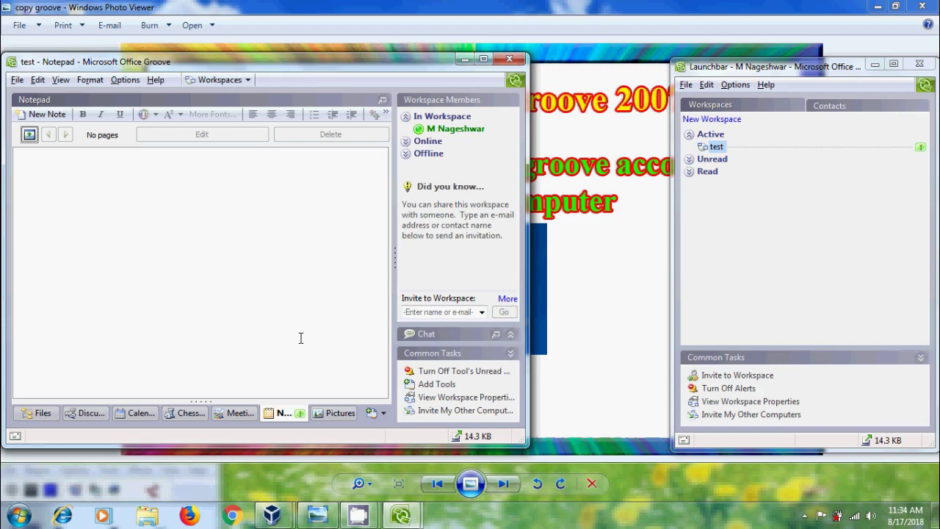
- Close the test workspace, save the account as a .grv file on the desktop, and minimize Groove
{"action": "left_click", "coordinate": [509, 58]}
{"action": "left_click", "coordinate": [685, 85]}
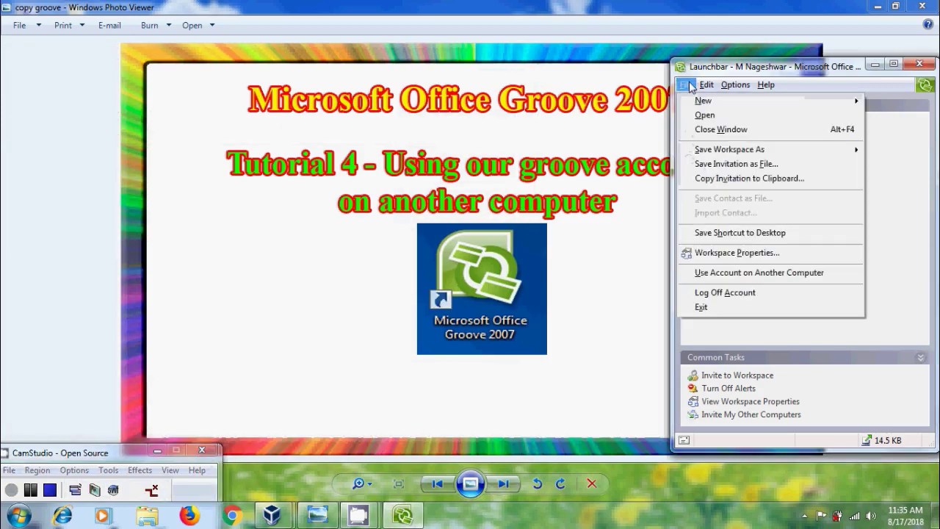
{"action": "left_click", "coordinate": [776, 276]}
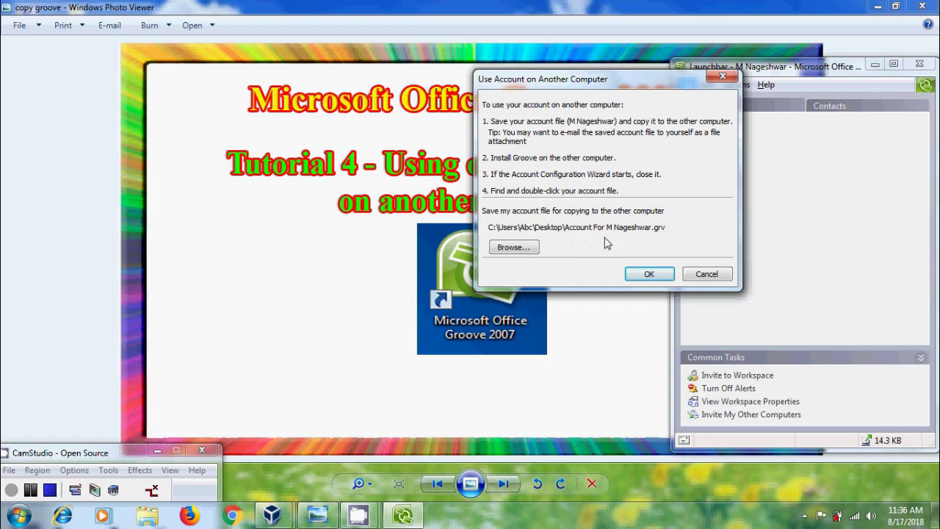
{"action": "left_click", "coordinate": [669, 277]}
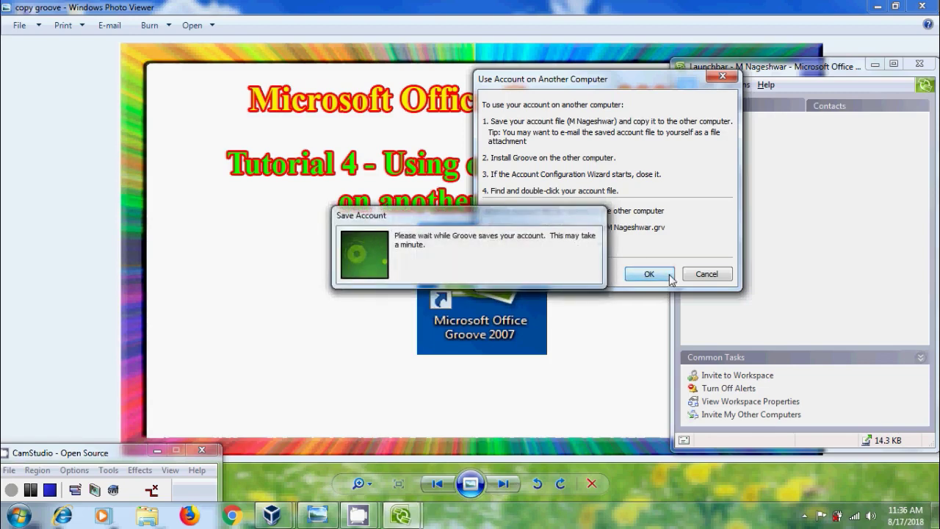
{"action": "left_click", "coordinate": [878, 68]}
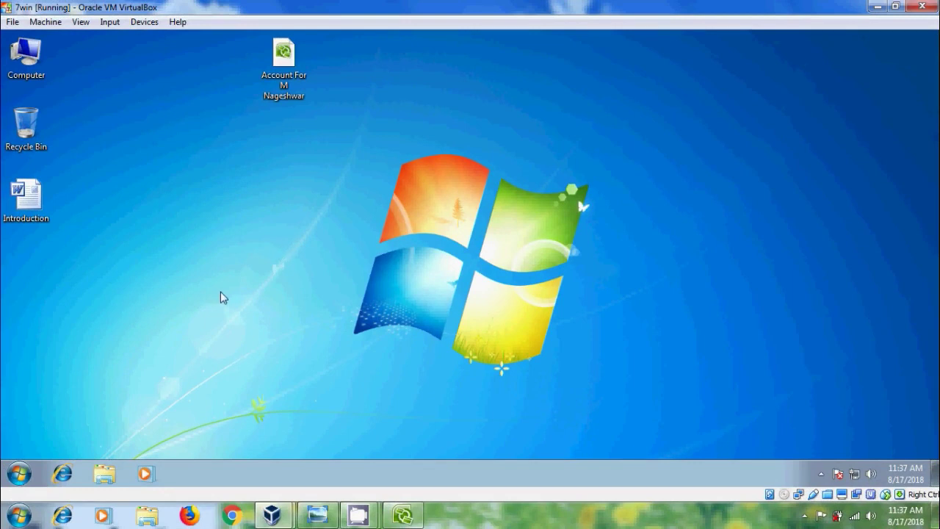
- Launch Groove on the VM and choose to add an existing account from another computer
{"action": "left_click", "coordinate": [20, 472]}
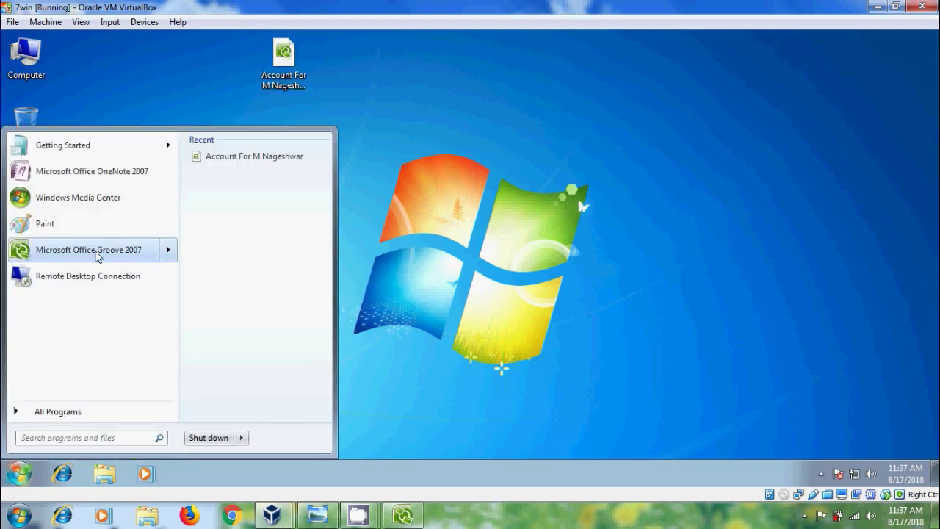
{"action": "left_click", "coordinate": [96, 251]}
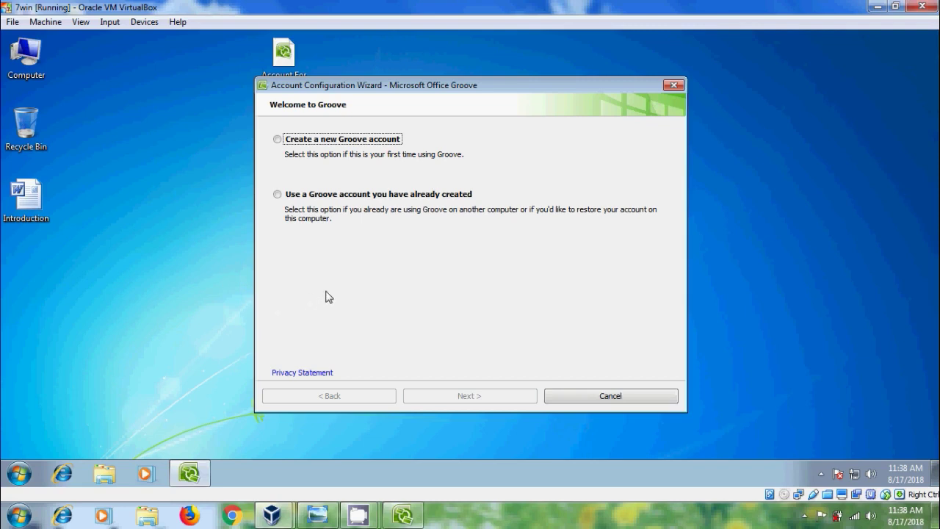
{"action": "left_click", "coordinate": [326, 198]}
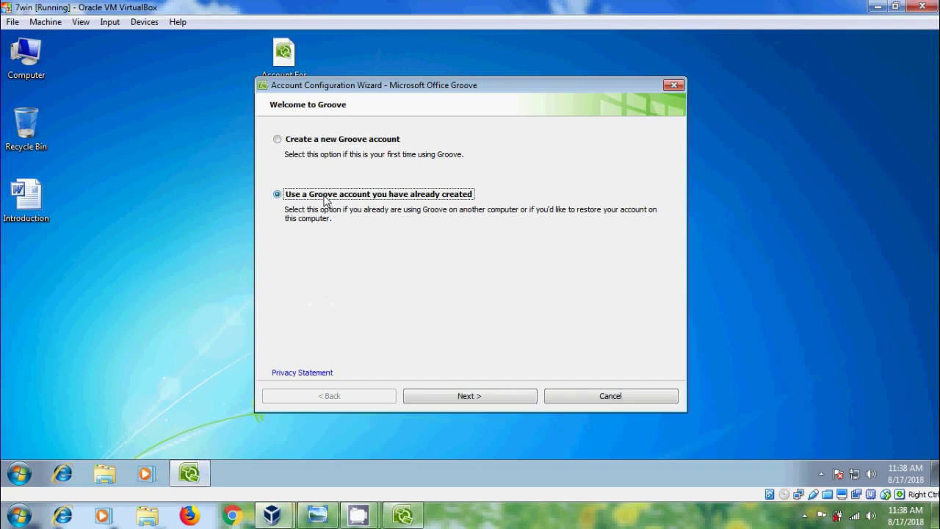
{"action": "left_click", "coordinate": [490, 406]}
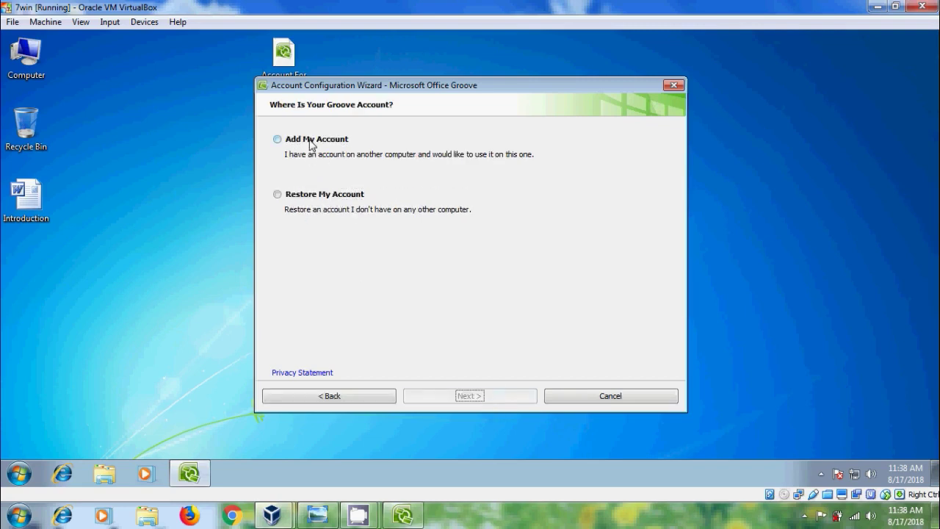
{"action": "left_click", "coordinate": [311, 143]}
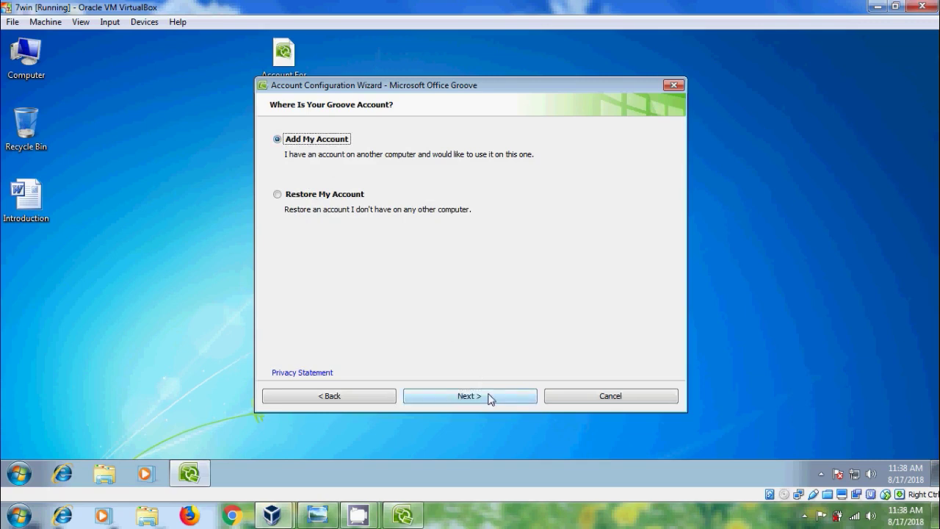
{"action": "left_click", "coordinate": [490, 397]}
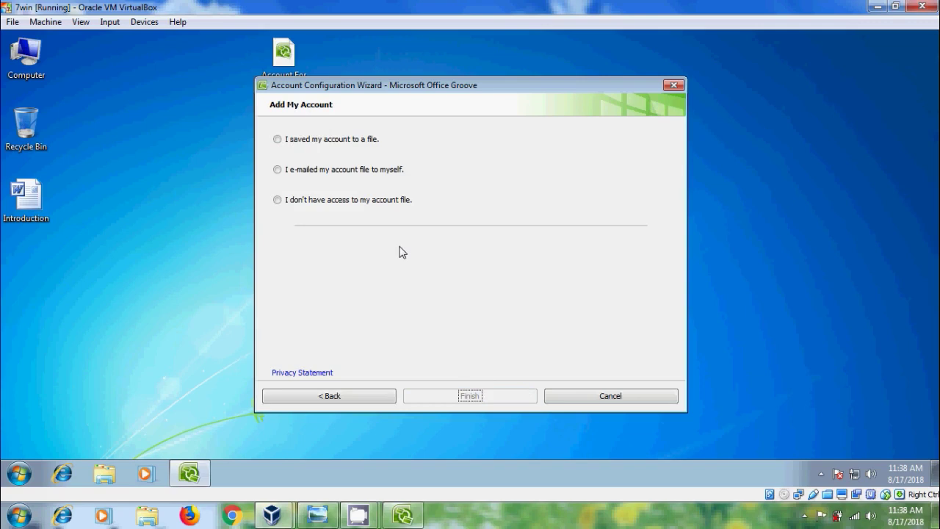
- Choose 'I saved my account to a file' and load the .grv account file from the Desktop
{"action": "left_click", "coordinate": [278, 140]}
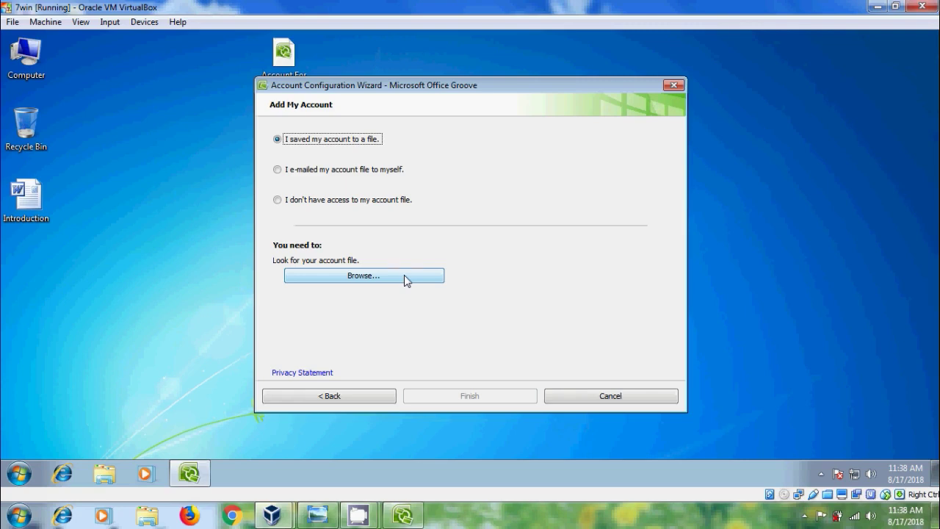
{"action": "left_click", "coordinate": [279, 170]}
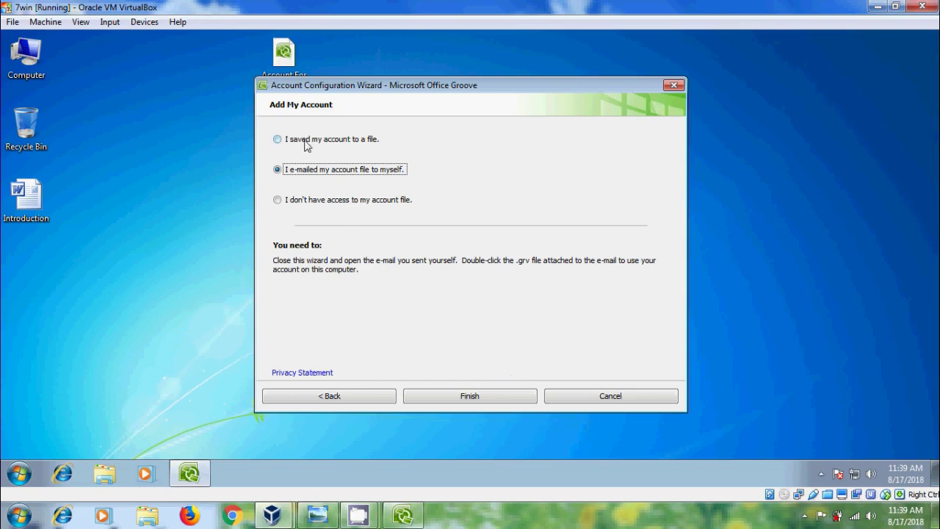
{"action": "left_click", "coordinate": [279, 139]}
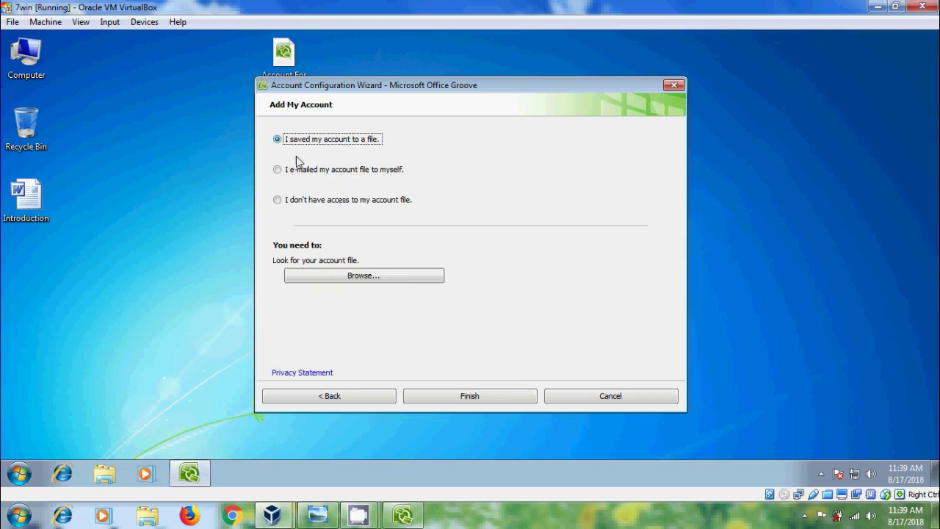
{"action": "left_click", "coordinate": [408, 277]}
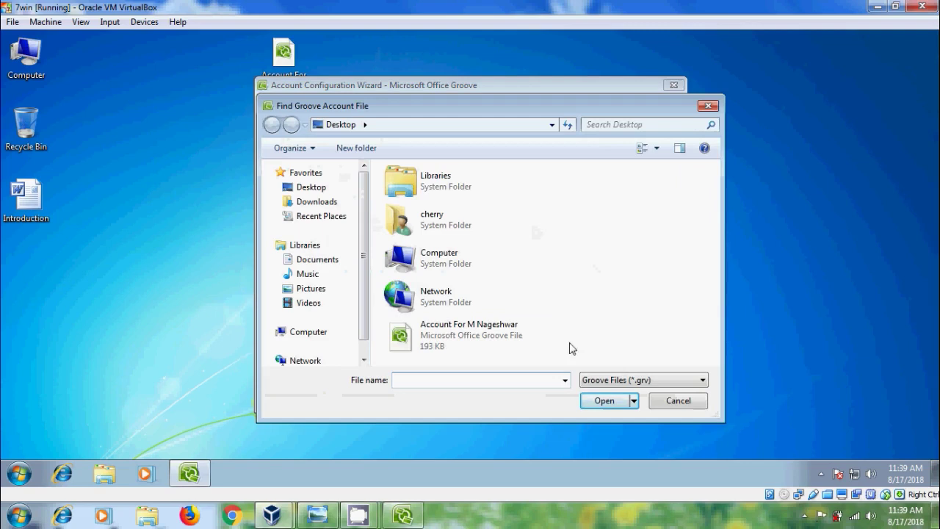
{"action": "left_click", "coordinate": [494, 344]}
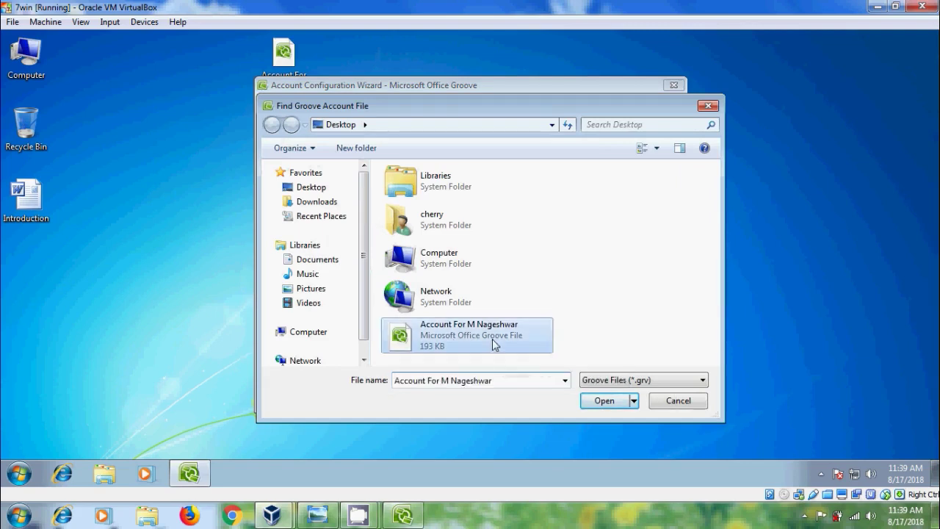
{"action": "left_click", "coordinate": [613, 409]}
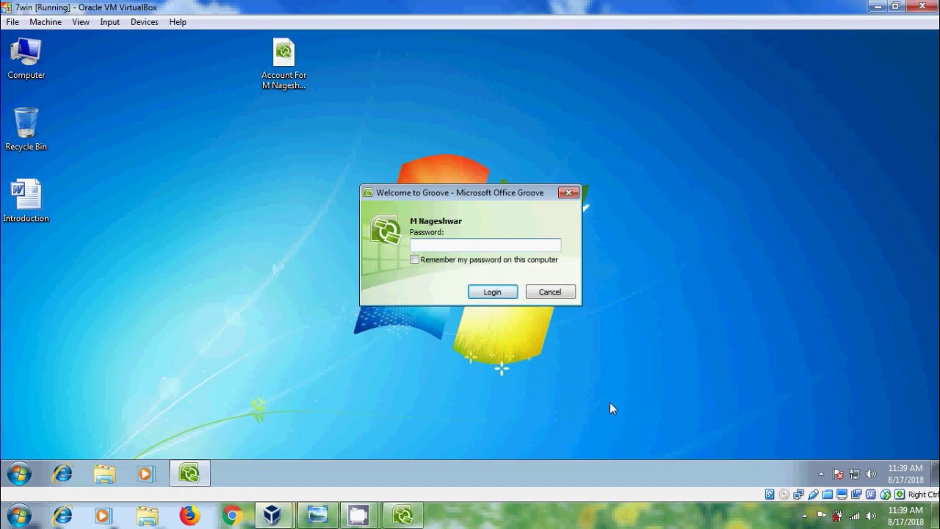
- Log in with the account password, then place the host Launchbar beside the widened guest Launchbar
{"action": "type", "text": "*******"}
{"action": "type", "text": "****"}
{"action": "left_click", "coordinate": [492, 292]}
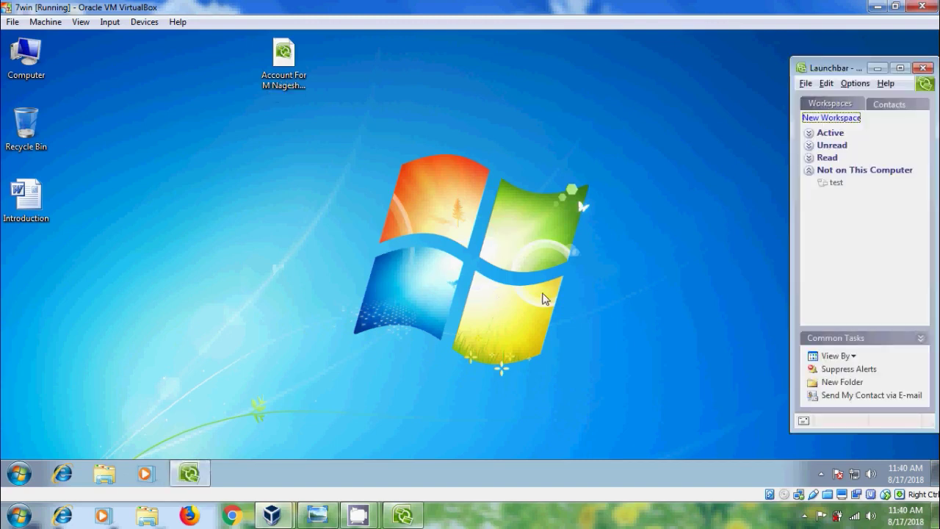
{"action": "left_click_drag", "start_coordinate": [791, 204], "coordinate": [677, 209]}
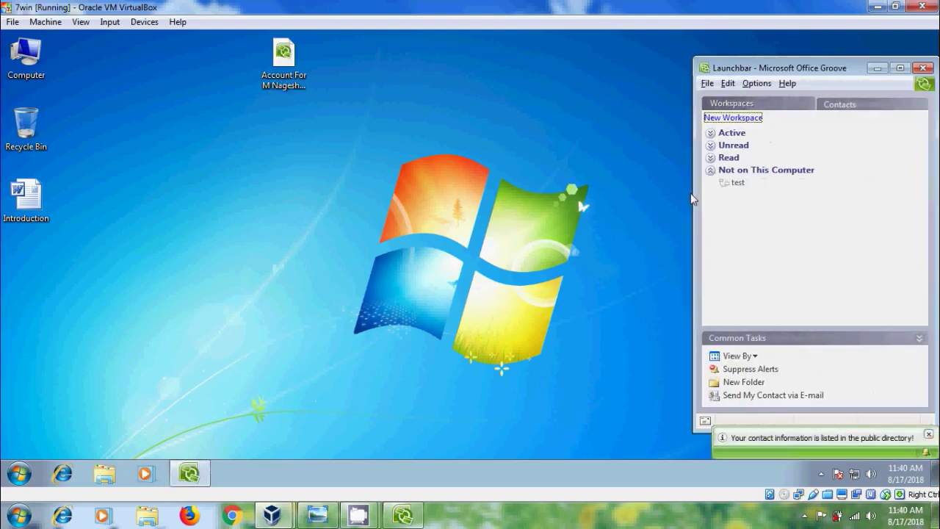
{"action": "left_click", "coordinate": [402, 514]}
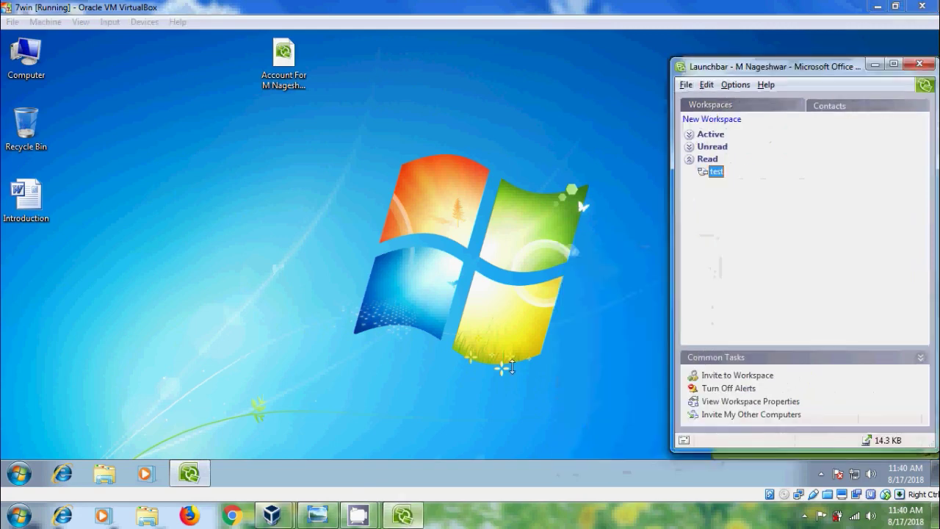
{"action": "left_click_drag", "start_coordinate": [829, 65], "coordinate": [497, 64]}
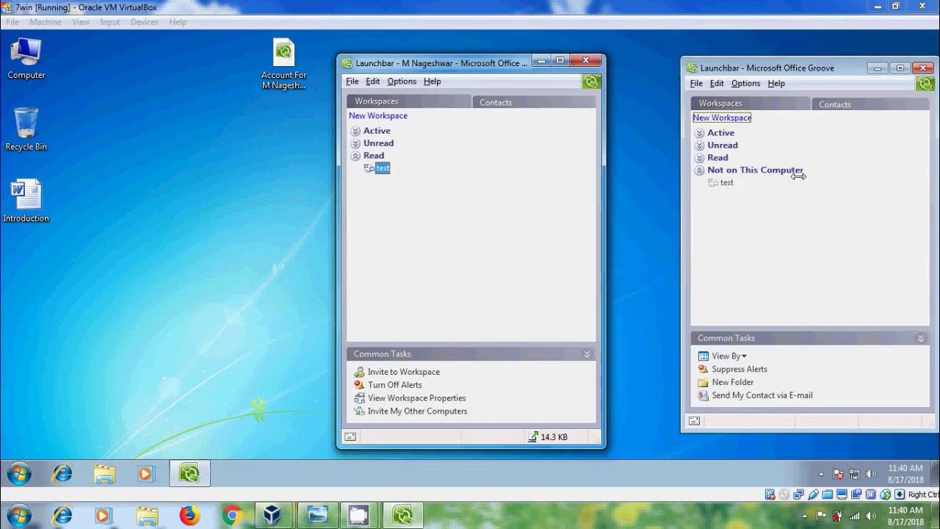
- Download the test workspace onto the virtual machine with Get Workspace
{"action": "left_click", "coordinate": [727, 182]}
{"action": "double_click", "coordinate": [727, 182]}
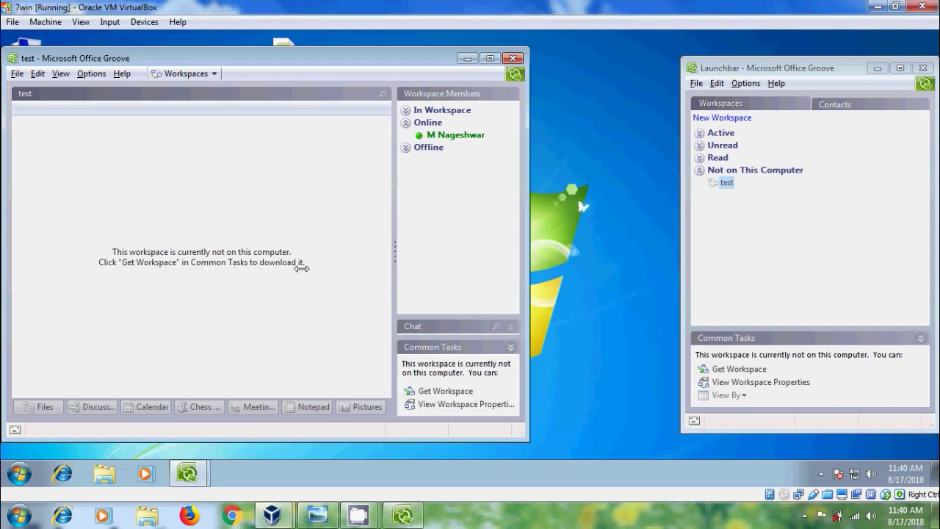
{"action": "left_click", "coordinate": [463, 390]}
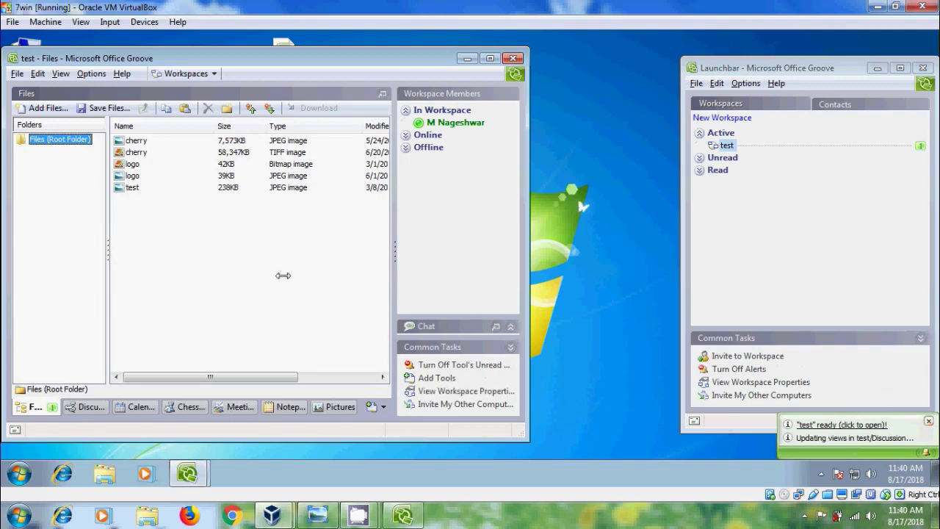
- Look through the Calendar, Chess Game and Meetings tools, then delete test.jpg from Files
{"action": "left_click", "coordinate": [137, 407]}
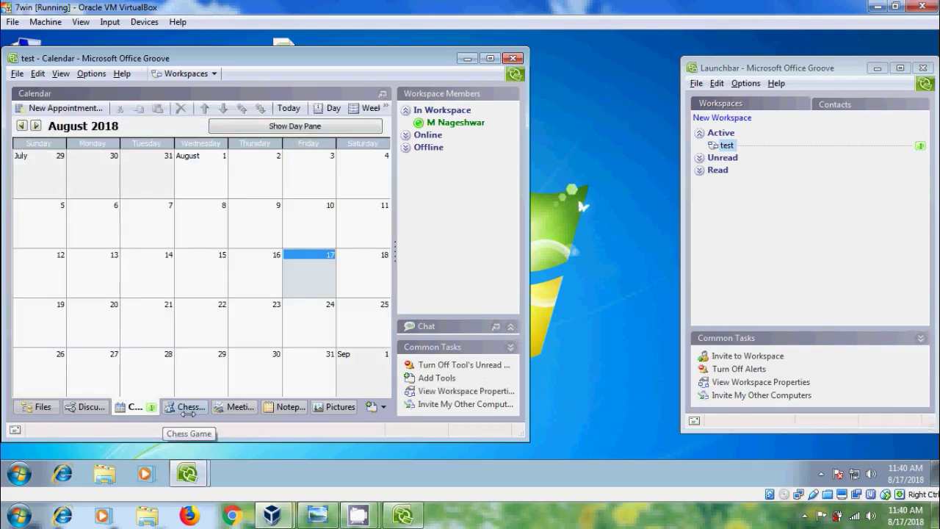
{"action": "left_click", "coordinate": [187, 407]}
{"action": "left_click", "coordinate": [235, 407]}
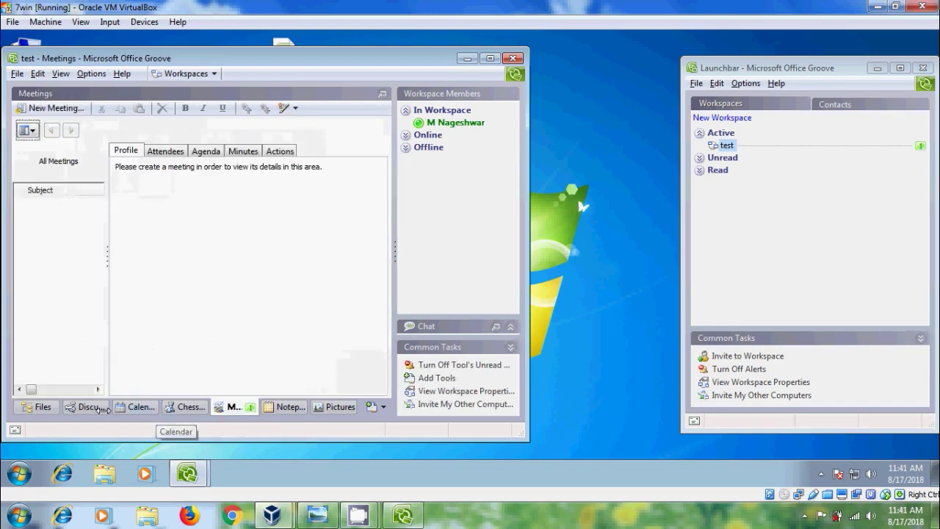
{"action": "left_click", "coordinate": [37, 406]}
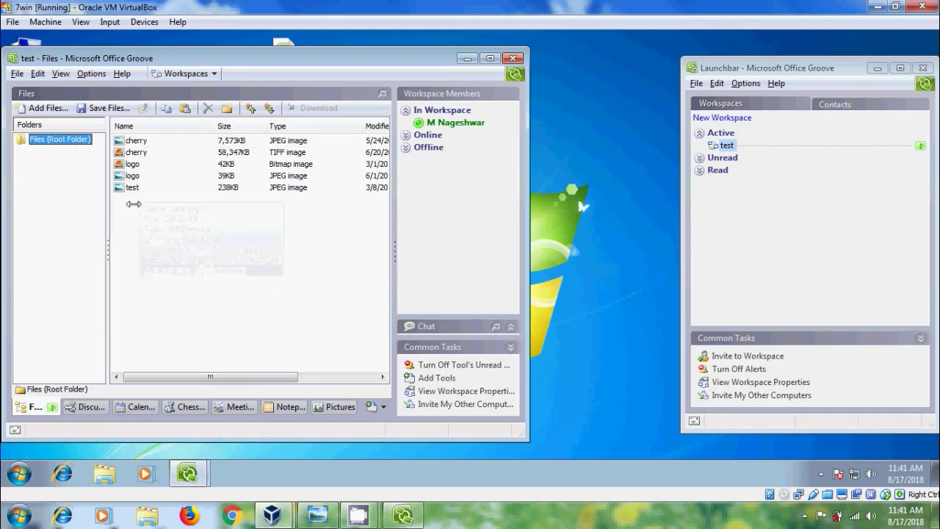
{"action": "left_click", "coordinate": [132, 188]}
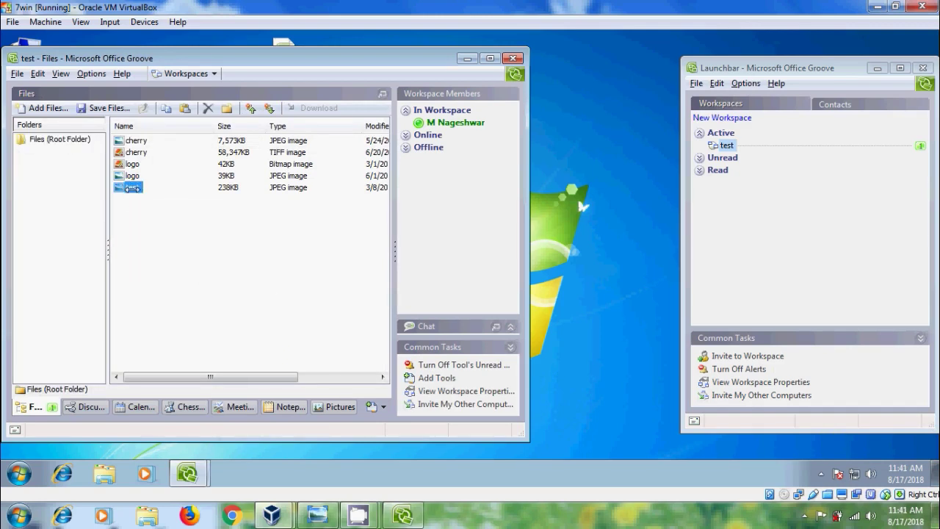
{"action": "left_click", "coordinate": [209, 108]}
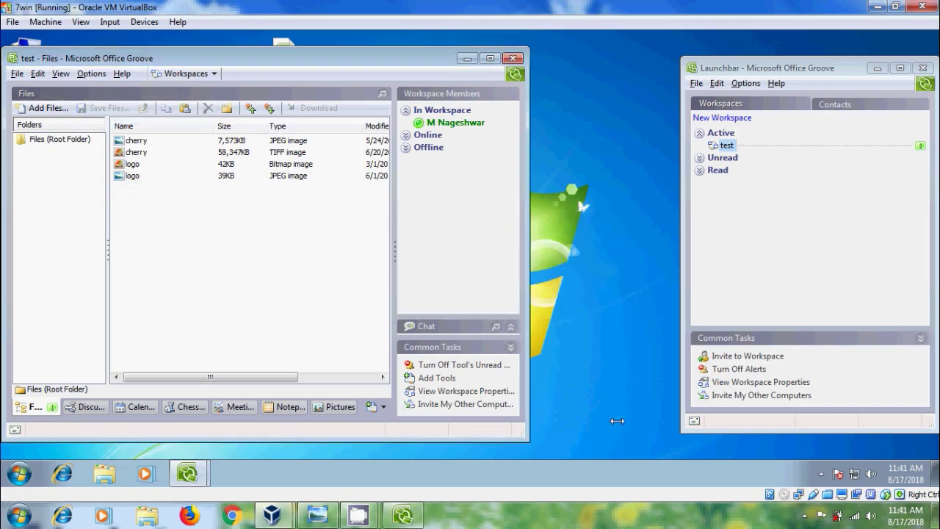
- On the host, open the test workspace's Files to confirm test.jpg is gone, then close it
{"action": "left_click", "coordinate": [877, 7]}
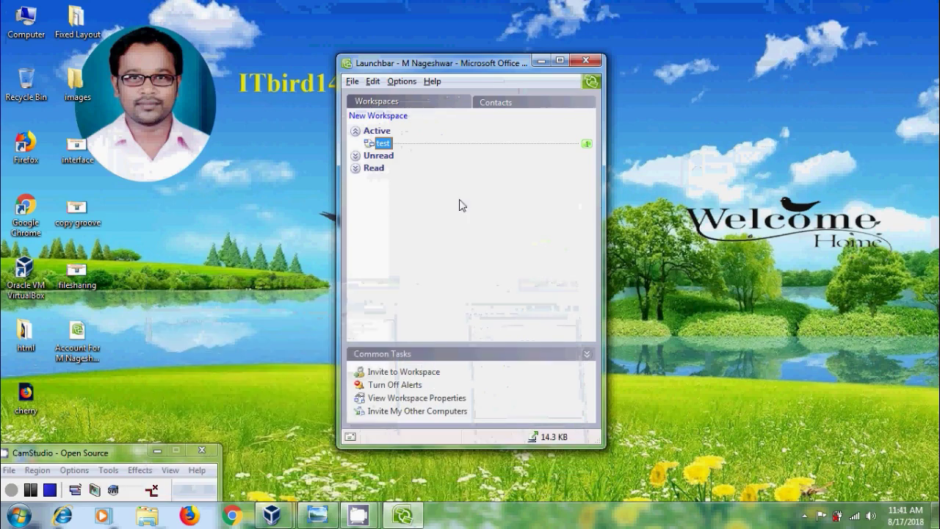
{"action": "double_click", "coordinate": [383, 144]}
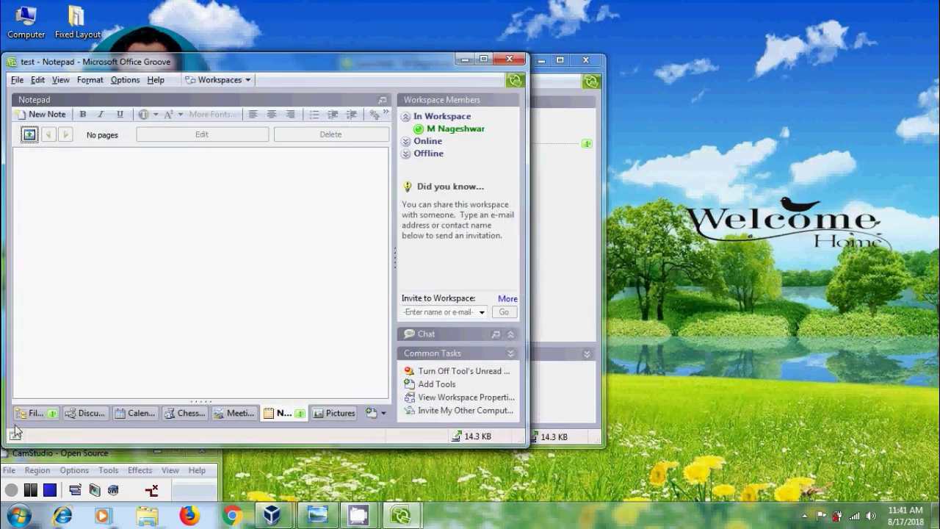
{"action": "left_click", "coordinate": [35, 413]}
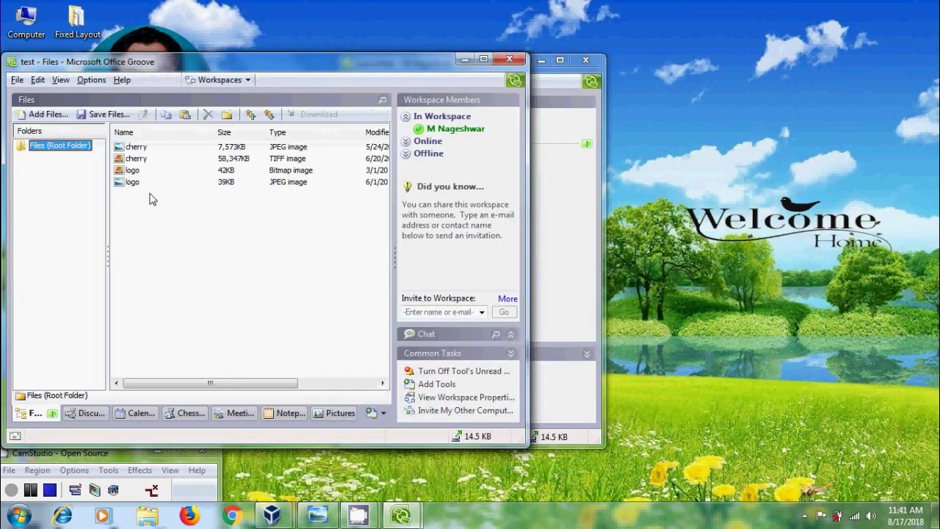
{"action": "left_click", "coordinate": [509, 59]}
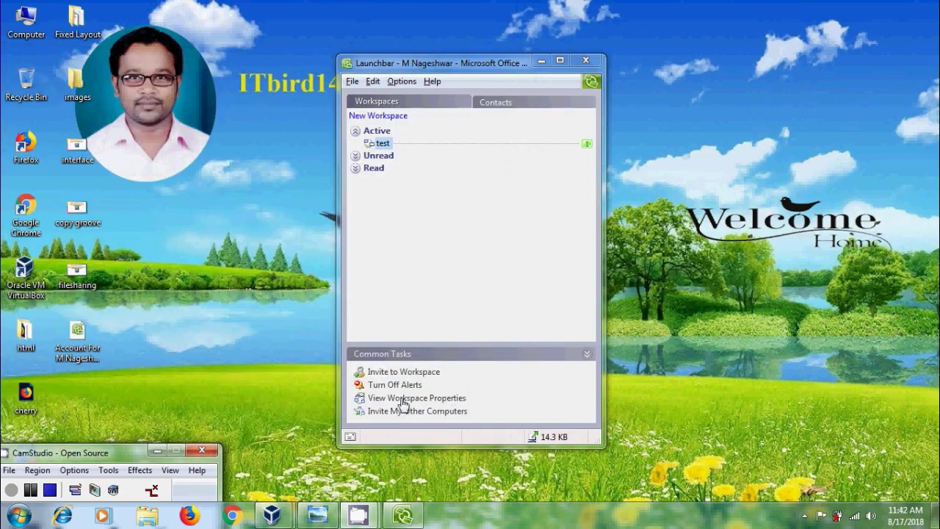
{"action": "mouse_move", "coordinate": [273, 514]}
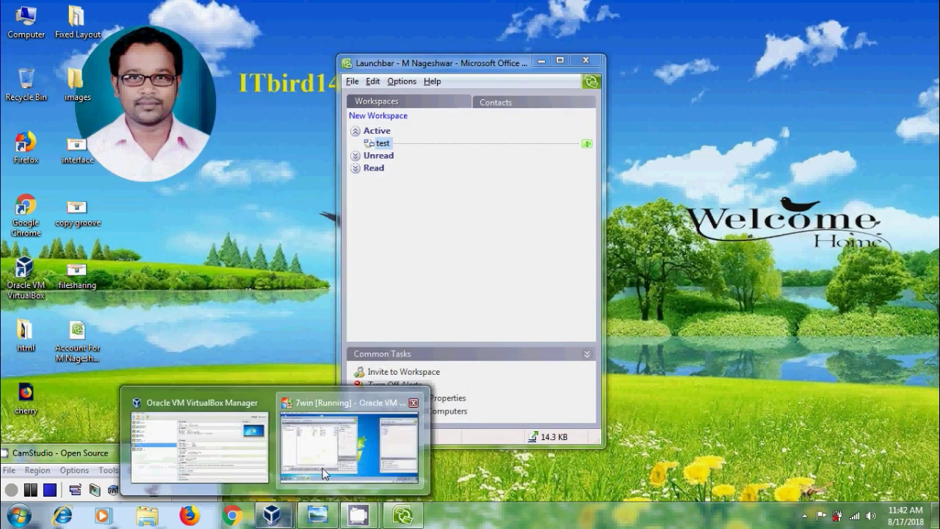
- Create a new workspace named 'Nag Bday' on the virtual machine, then hide the VM
{"action": "left_click", "coordinate": [327, 474]}
{"action": "left_click", "coordinate": [722, 117]}
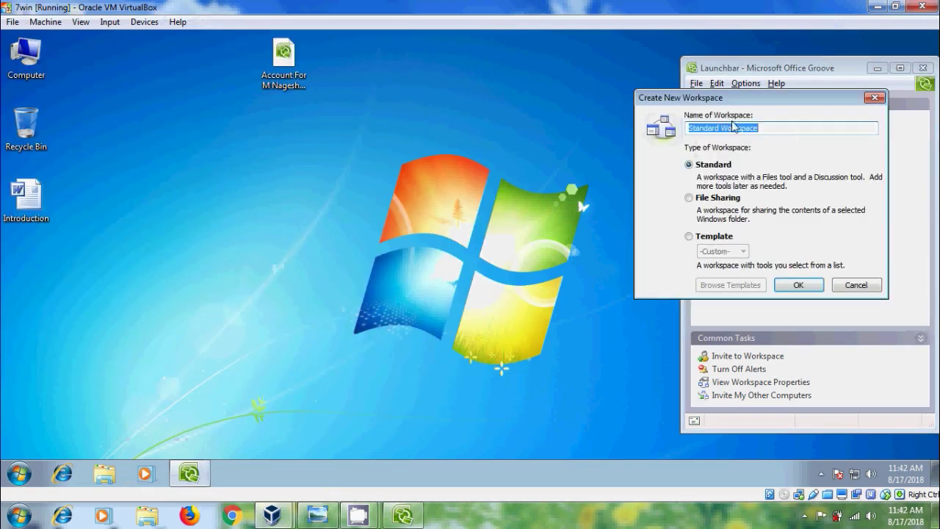
{"action": "type", "text": "Nag "}
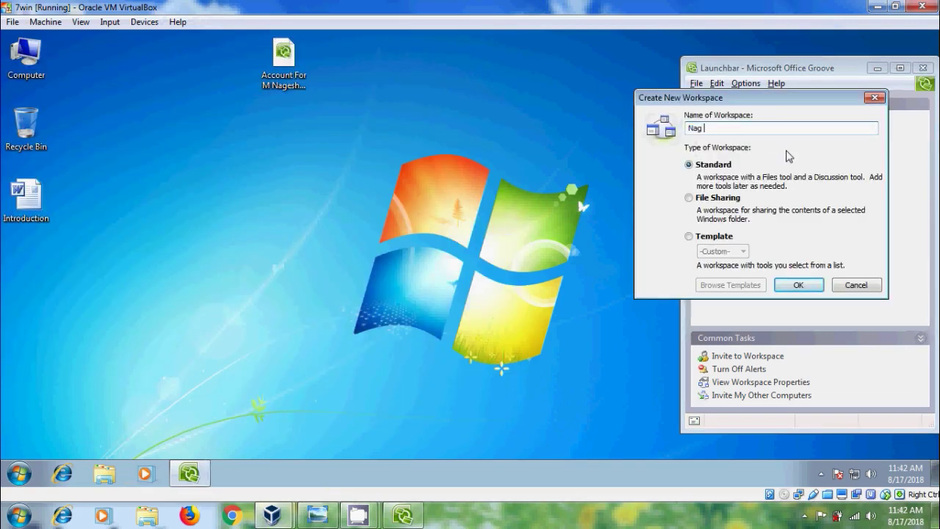
{"action": "type", "text": "Bday"}
{"action": "left_click", "coordinate": [798, 285]}
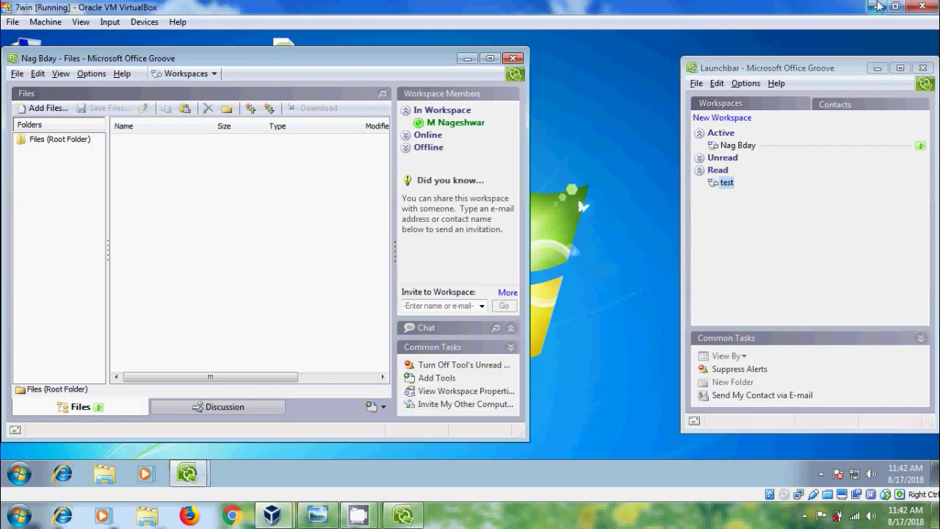
{"action": "left_click", "coordinate": [876, 7]}
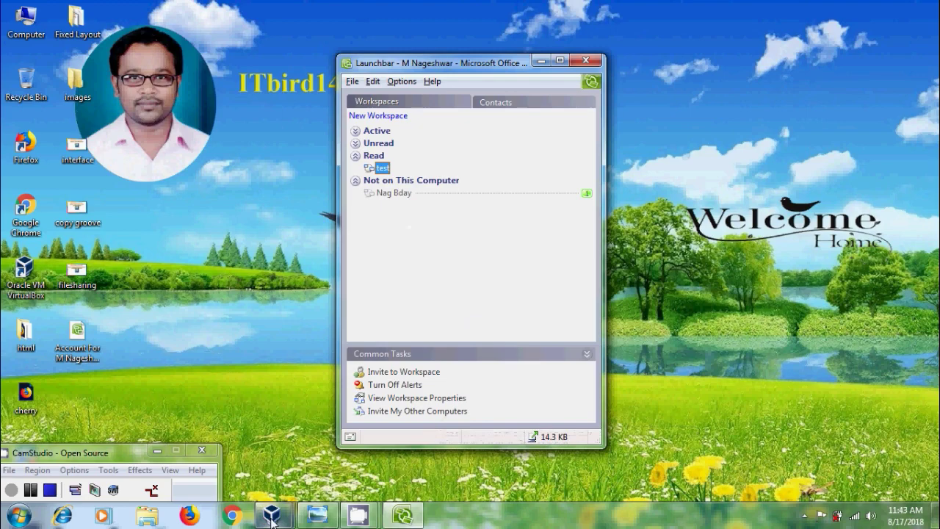
- Bring up the VM and the host Launchbar showing Nag Bday, then minimize the Launchbar
{"action": "mouse_move", "coordinate": [271, 515]}
{"action": "left_click", "coordinate": [314, 461]}
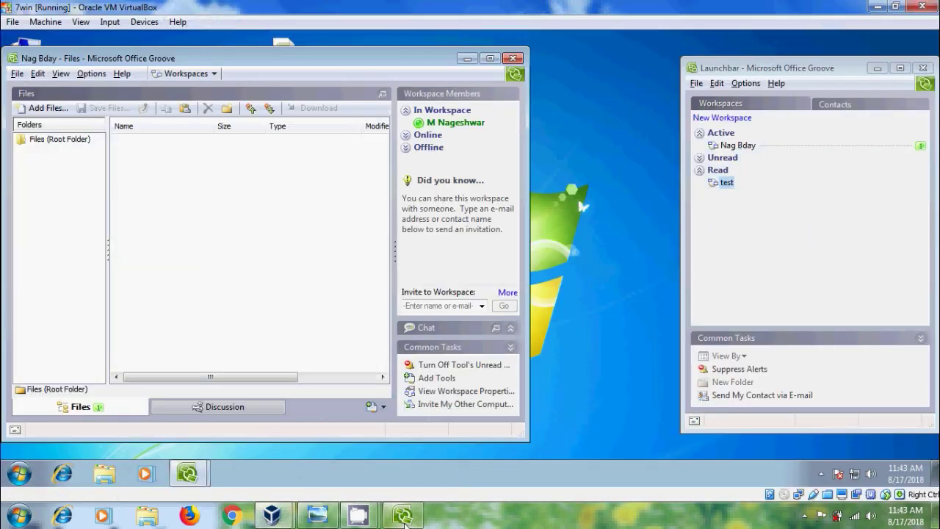
{"action": "mouse_move", "coordinate": [402, 515]}
{"action": "left_click", "coordinate": [360, 423]}
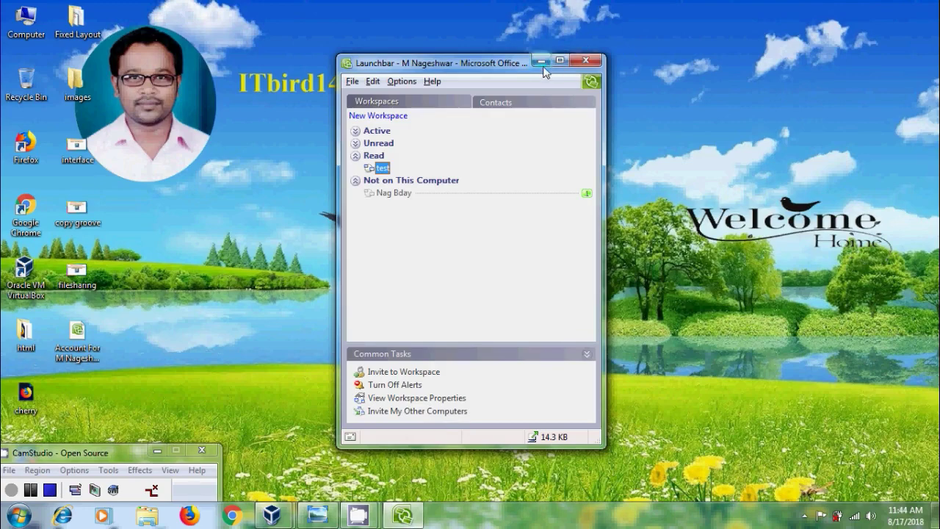
{"action": "left_click", "coordinate": [542, 61]}
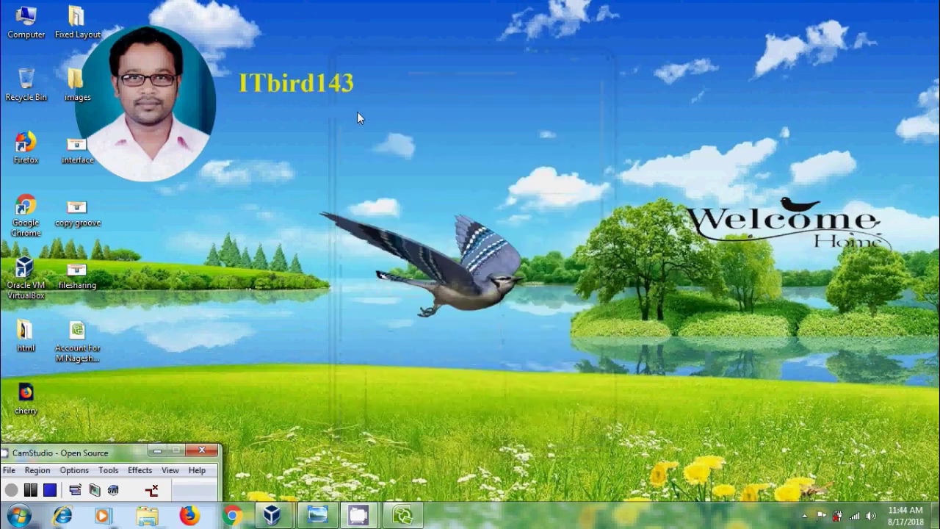